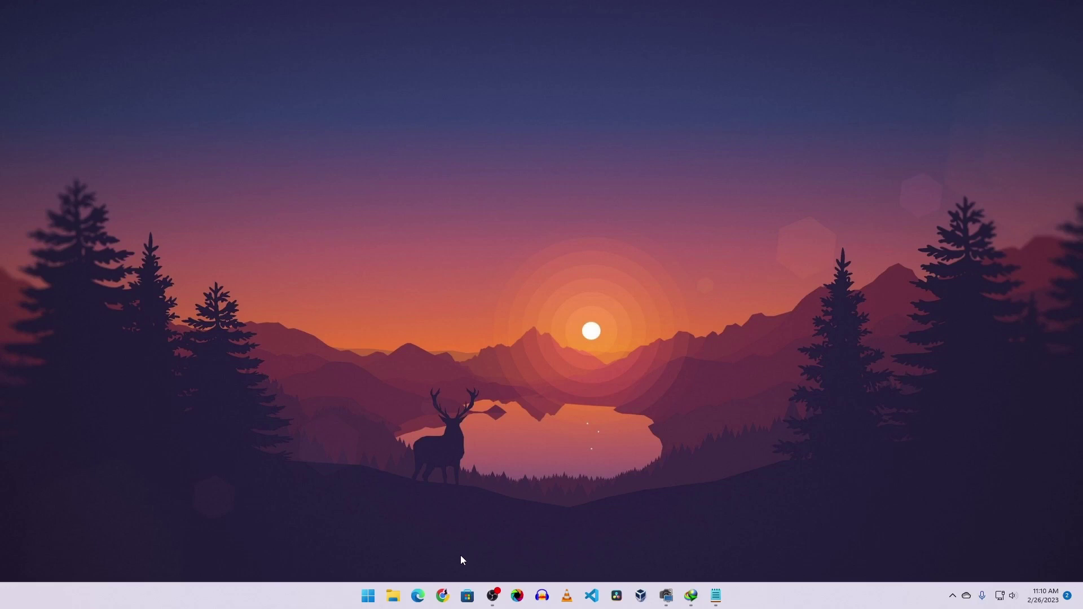
Search Google for 'chatgpt' in Chrome and open OpenAI's ChatGPT chat page.
click(443, 596)
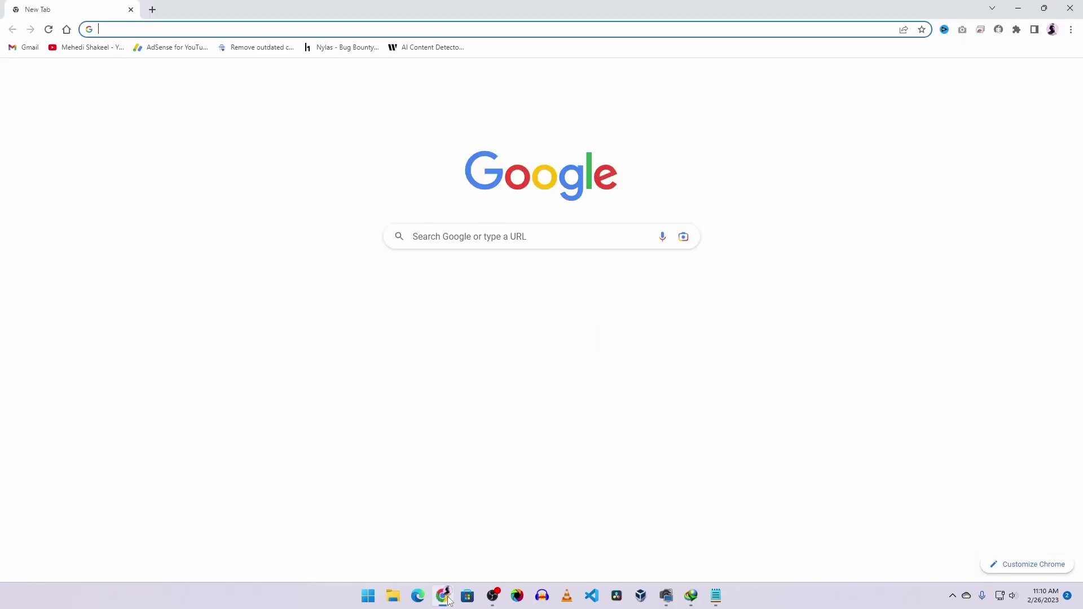
text(chatgpt)
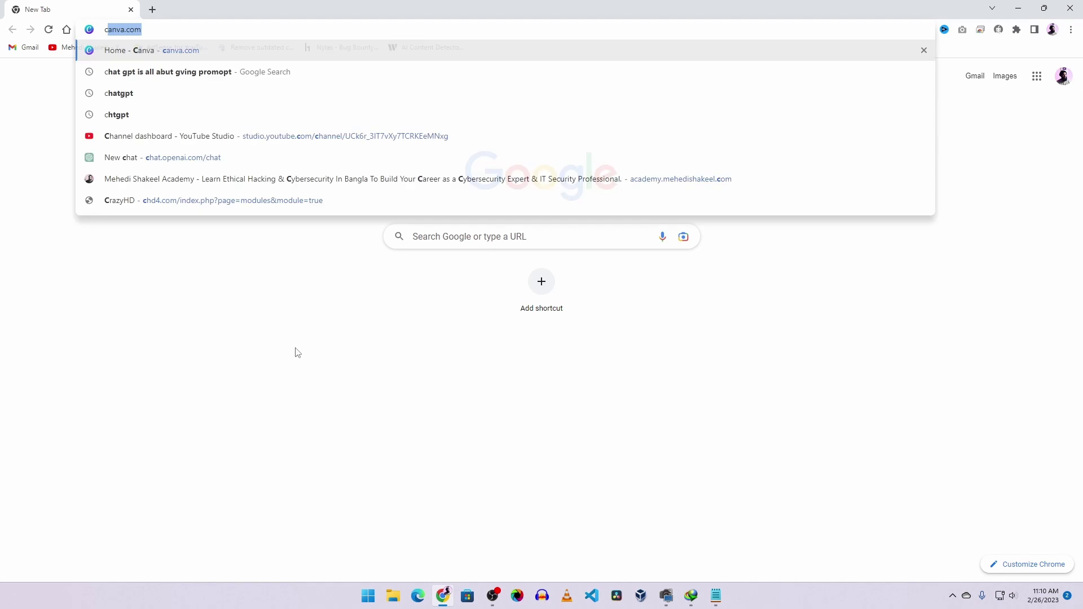
key(Return)
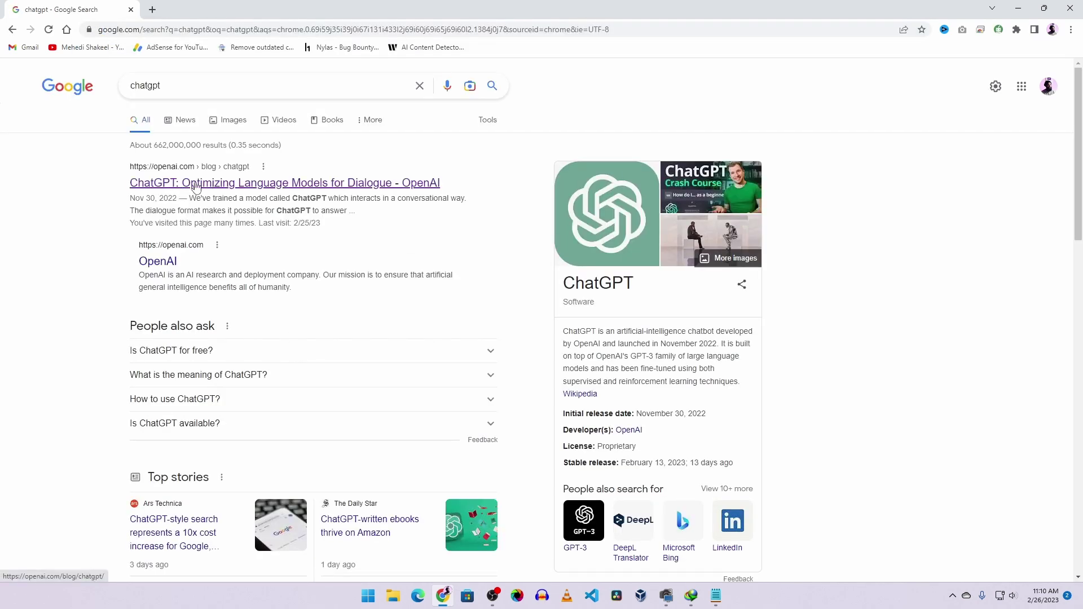
click(195, 186)
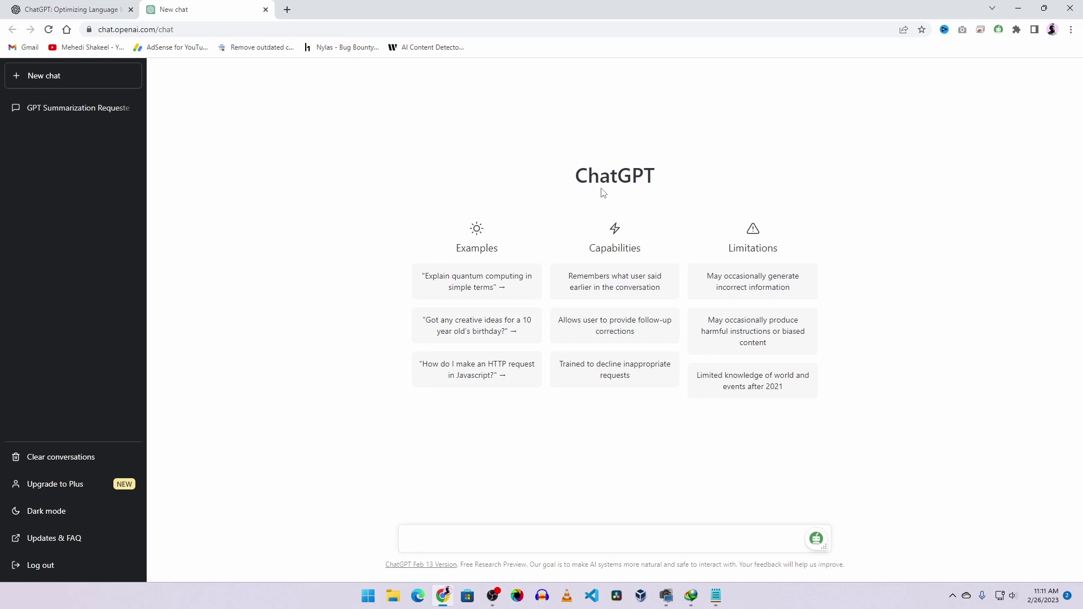
In a new tab, run a Google search for 'aiprm'.
click(288, 10)
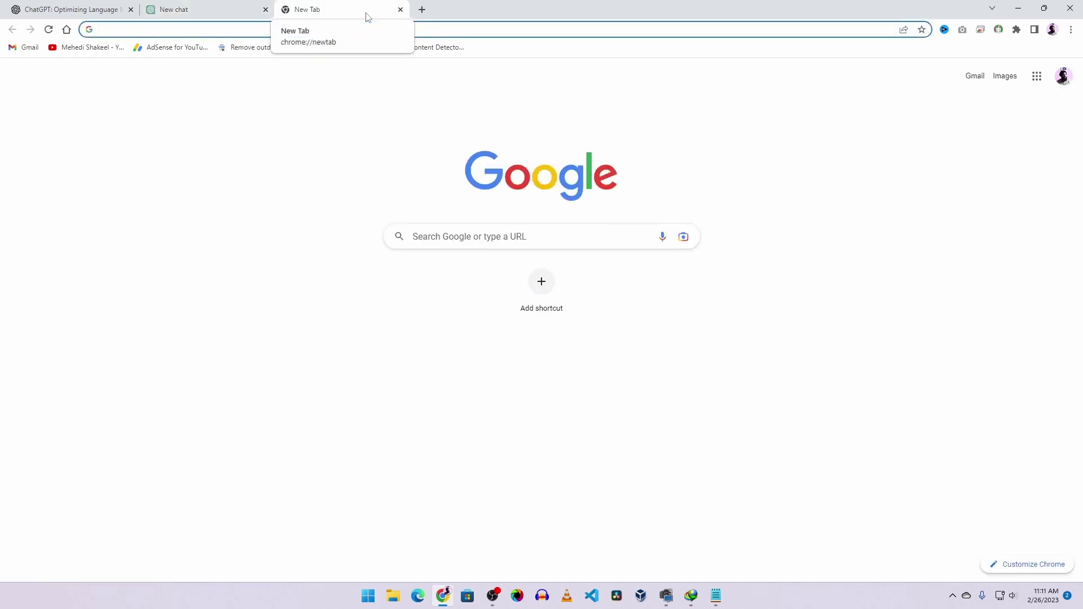
text(aiprm)
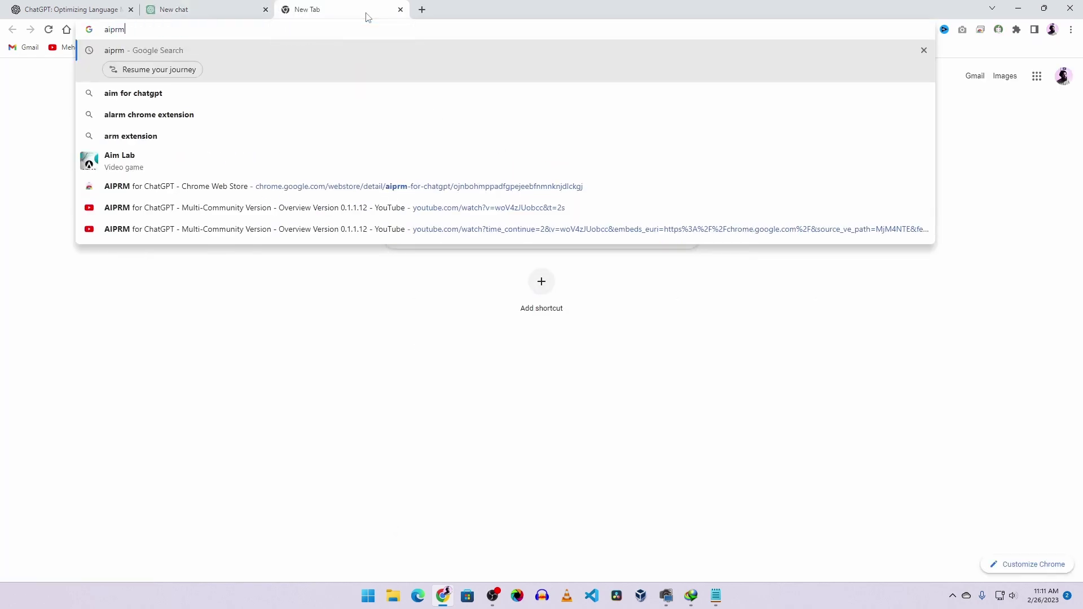
key(Return)
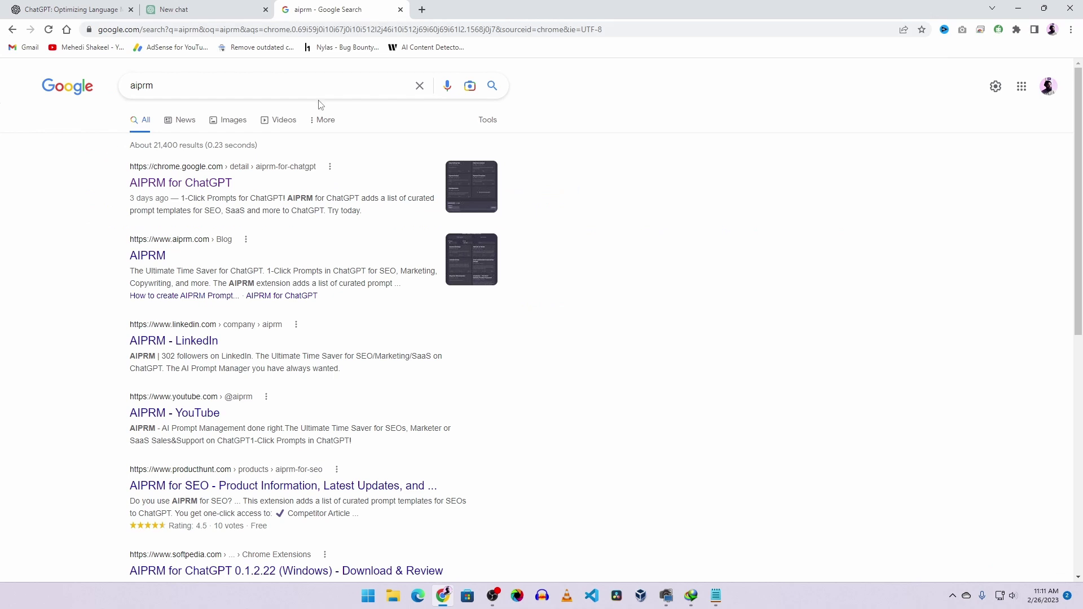
Add the AIPRM for ChatGPT extension to Chrome from its Web Store listing.
click(213, 187)
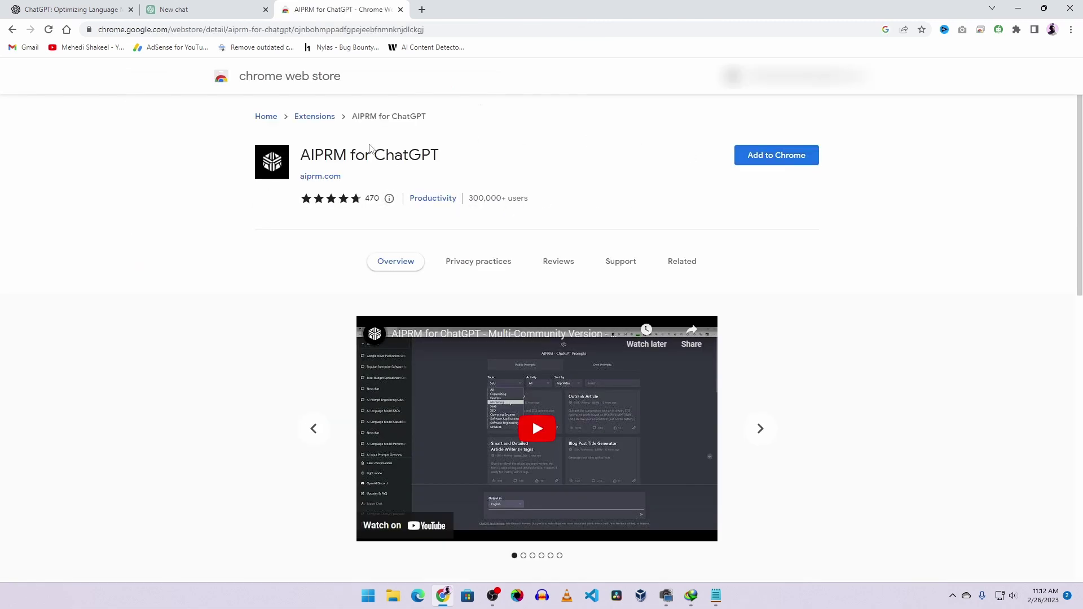
click(762, 160)
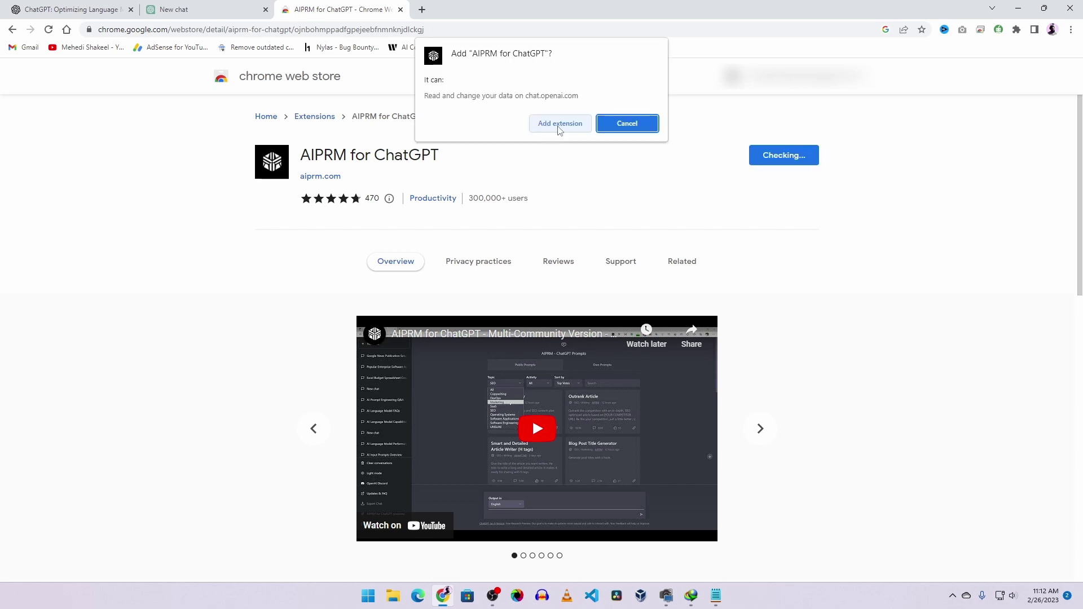
click(559, 124)
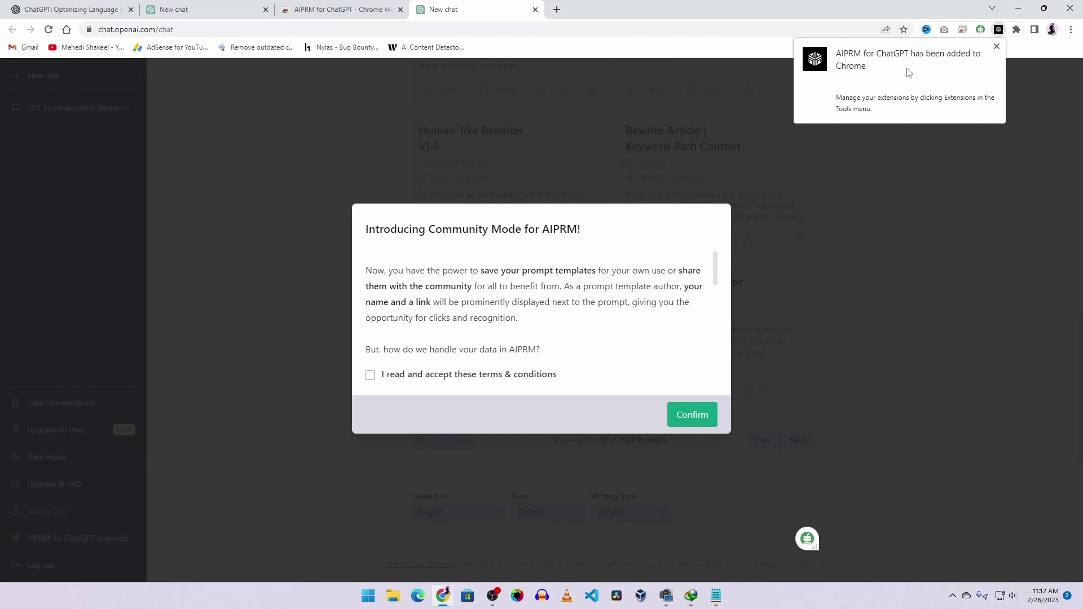
Dismiss the extension-added notice and accept the AIPRM terms and conditions.
click(996, 47)
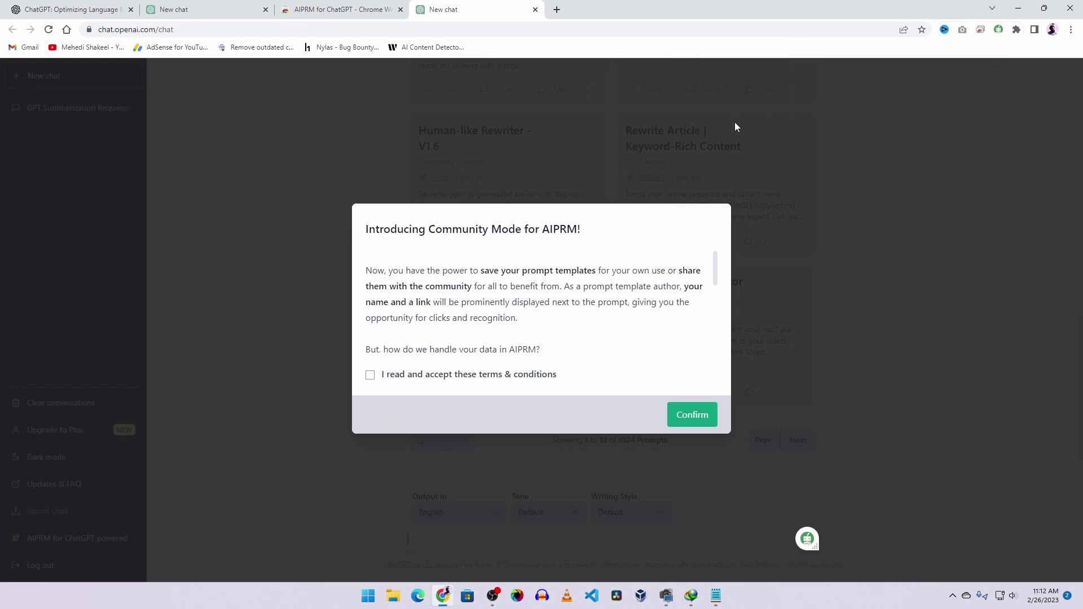
click(370, 375)
scroll(507, 311, down, 3)
click(692, 414)
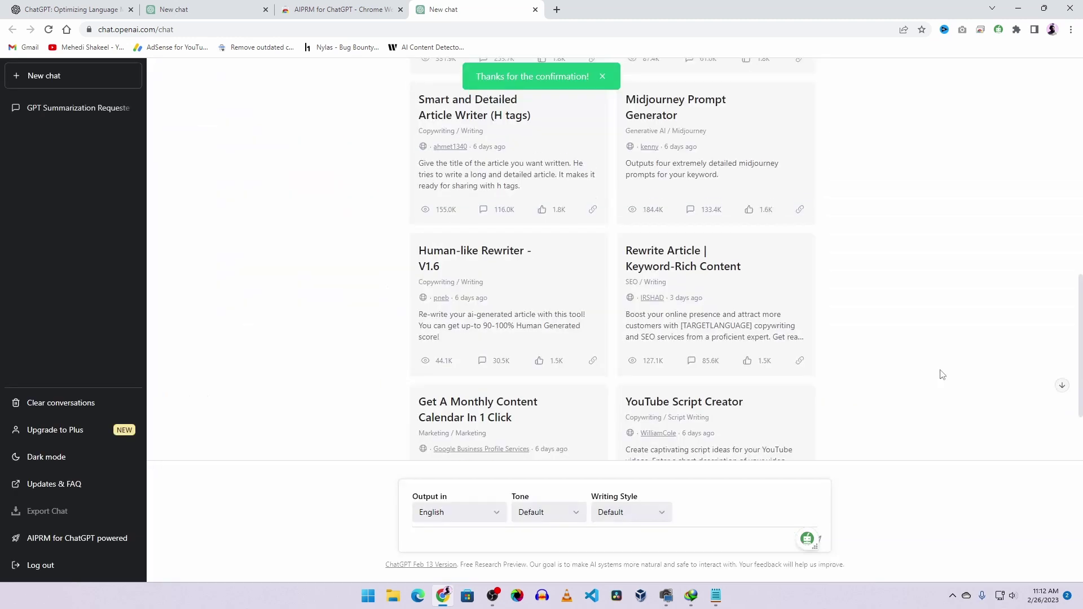
scroll(941, 375, up, 8)
scroll(940, 375, up, 3)
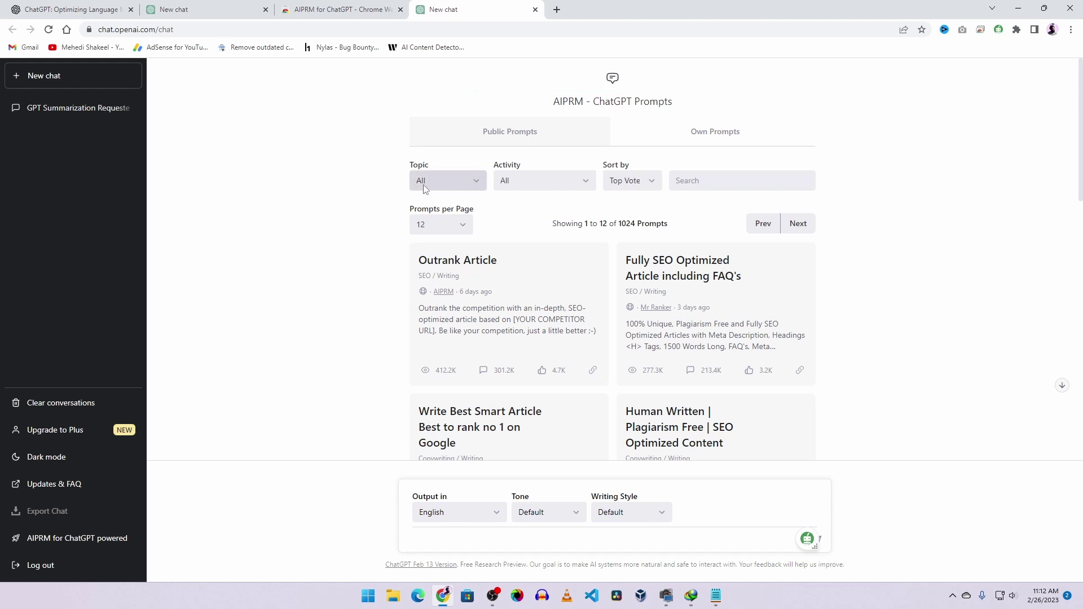
Filter prompts to the Copywriting topic and confirm the community guidelines.
click(449, 183)
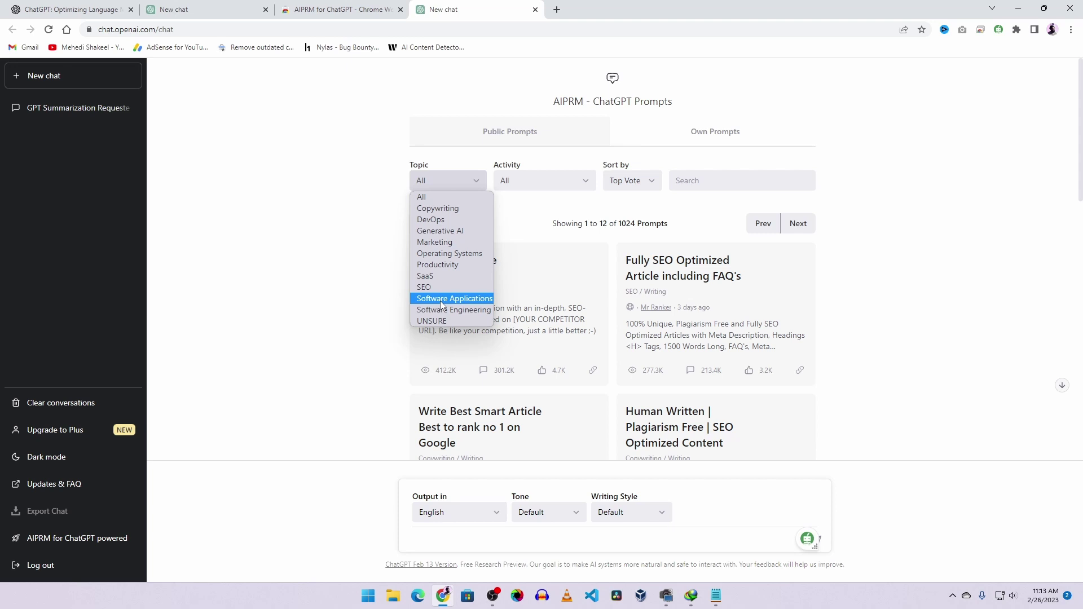
click(450, 209)
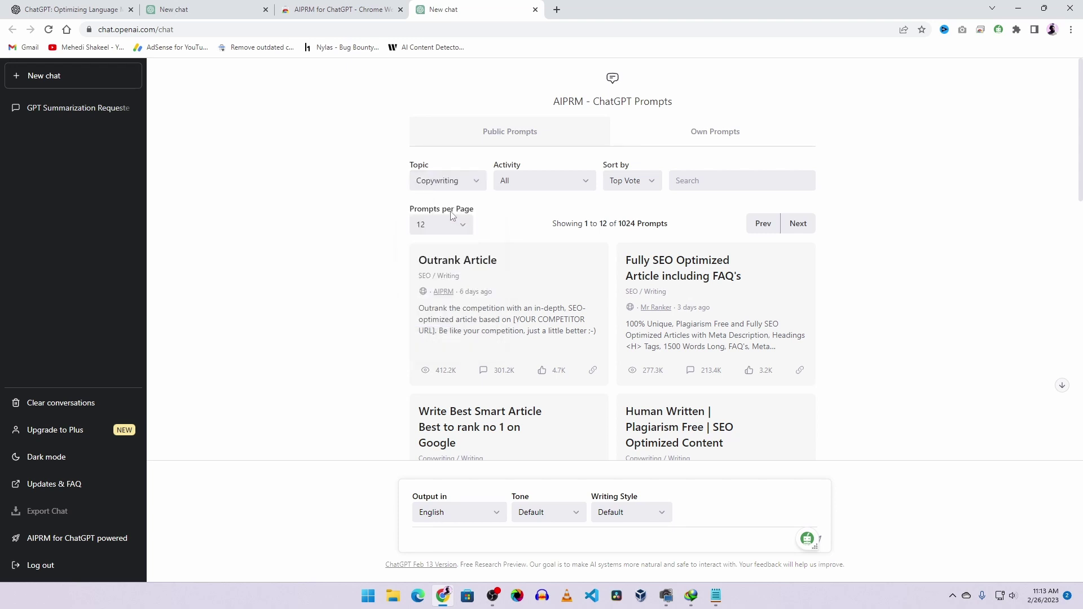
click(370, 375)
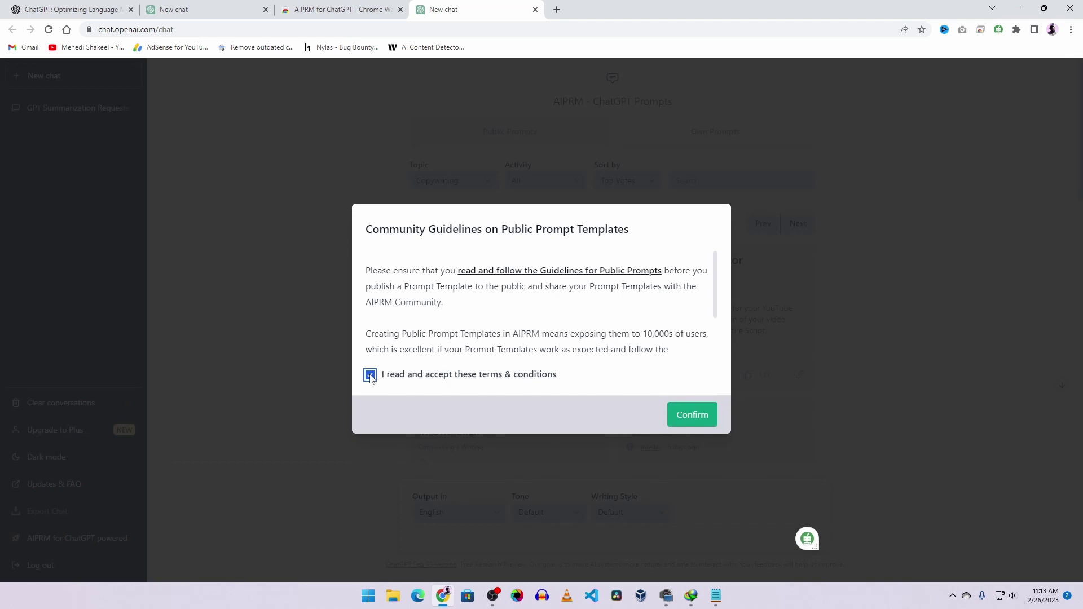
click(696, 416)
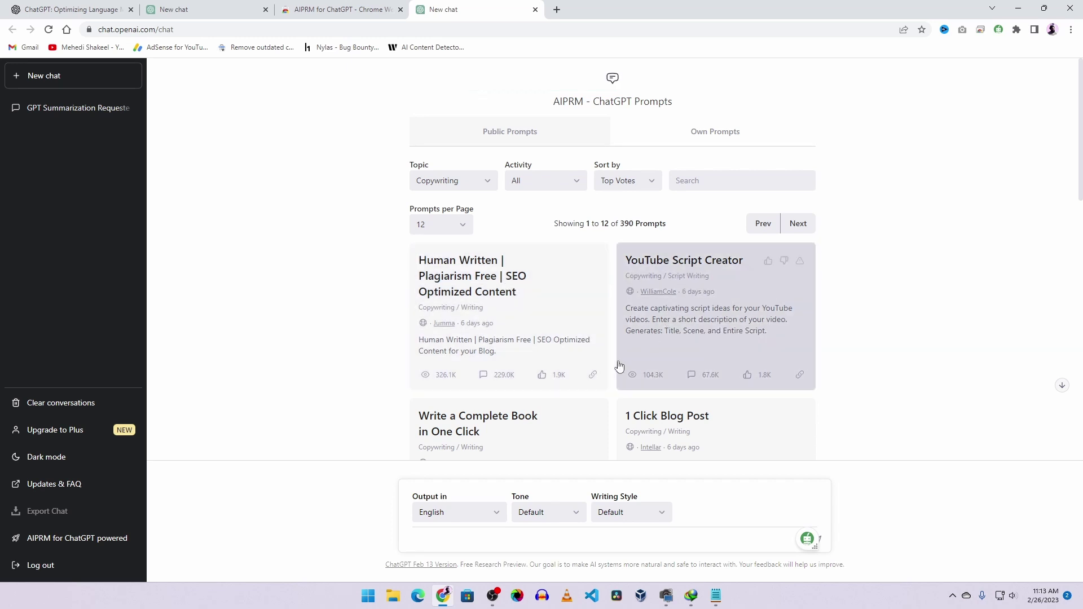
scroll(564, 350, down, 2)
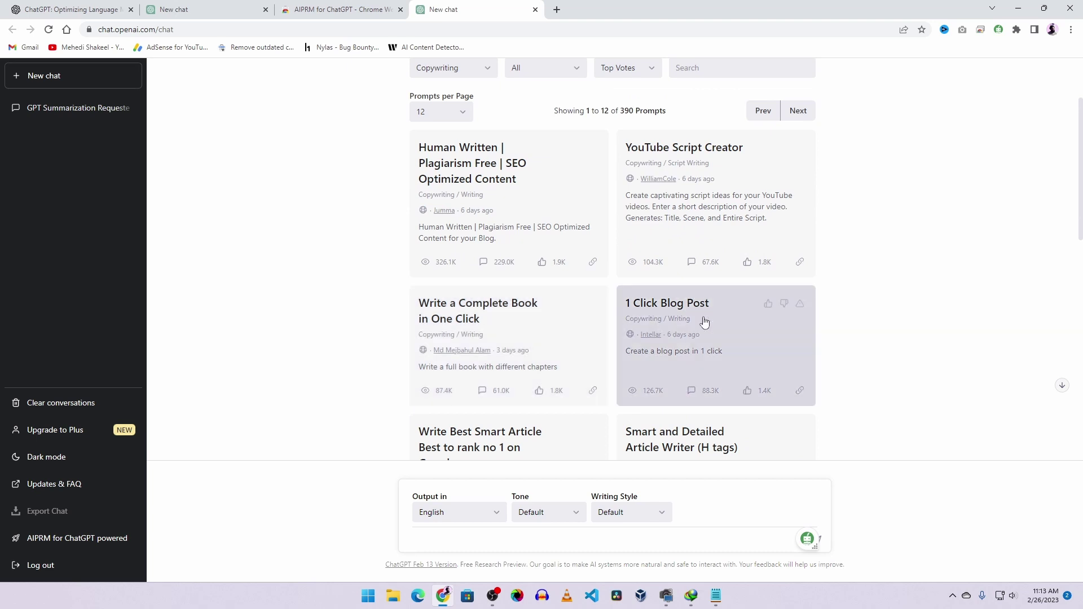
scroll(720, 333, down, 4)
scroll(559, 330, down, 7)
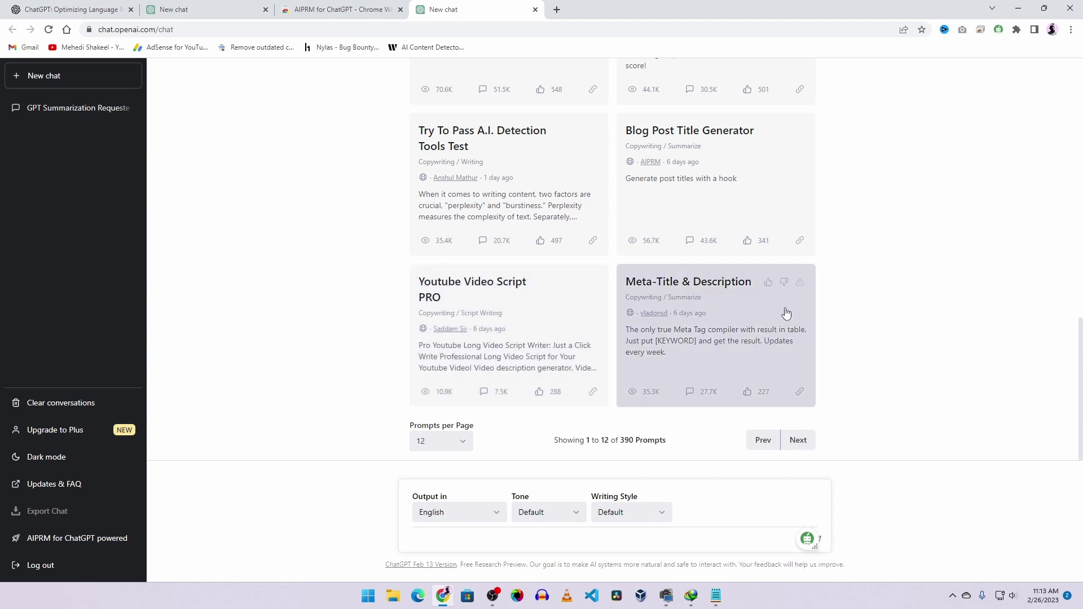
scroll(987, 375, up, 1)
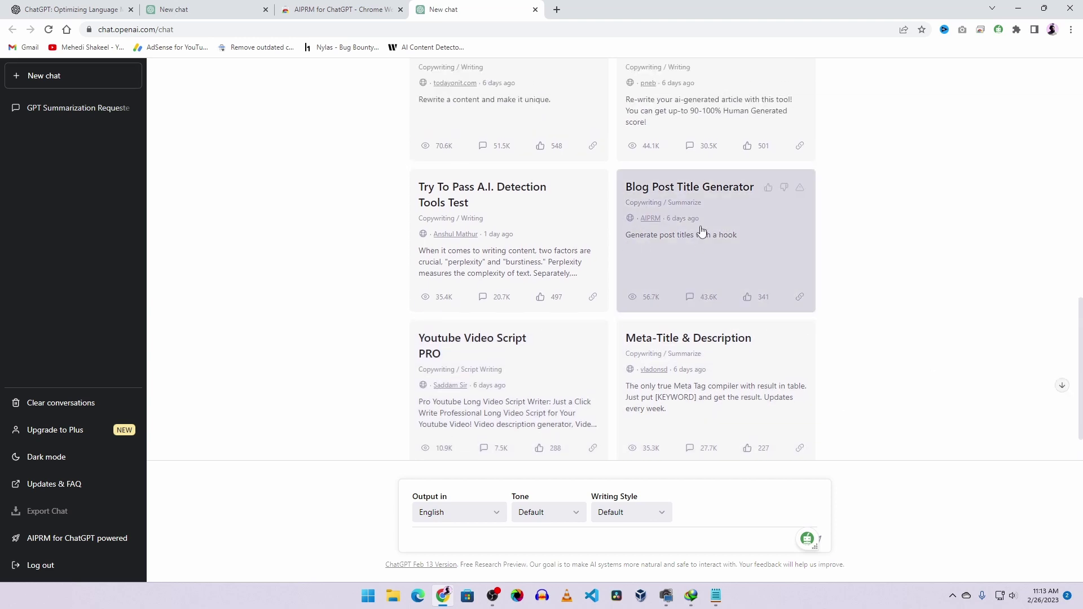
scroll(726, 254, up, 7)
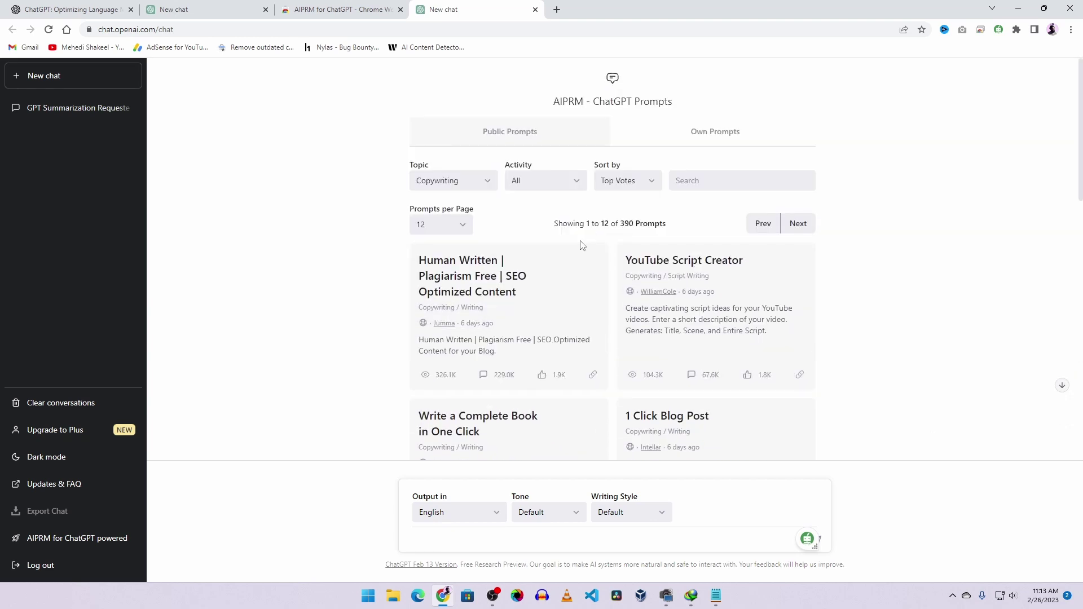
Switch the AIPRM prompt topic filter to SEO and scroll through the results.
click(489, 187)
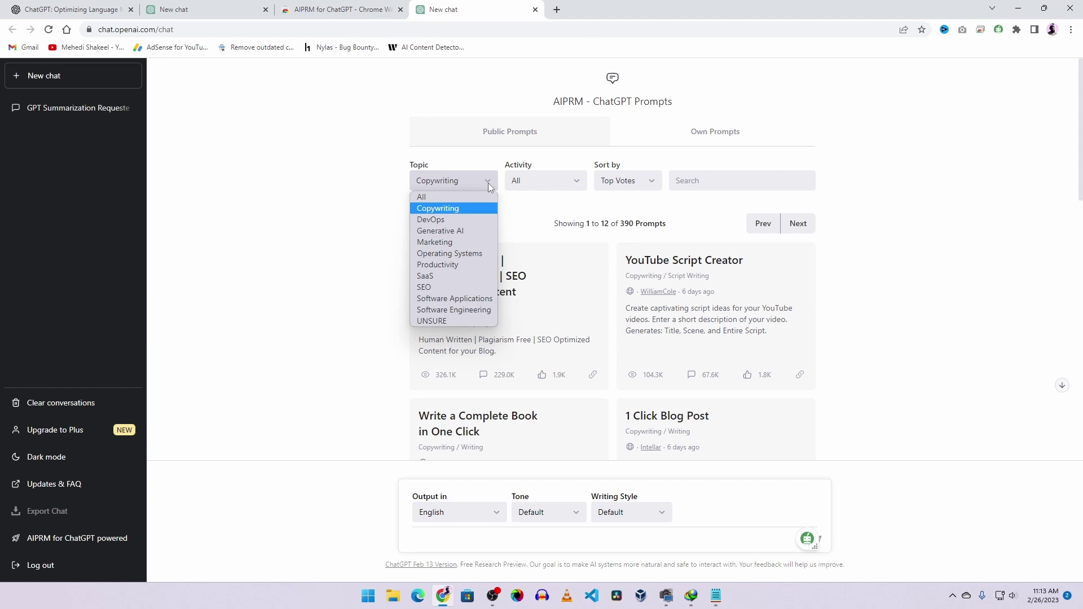
click(424, 289)
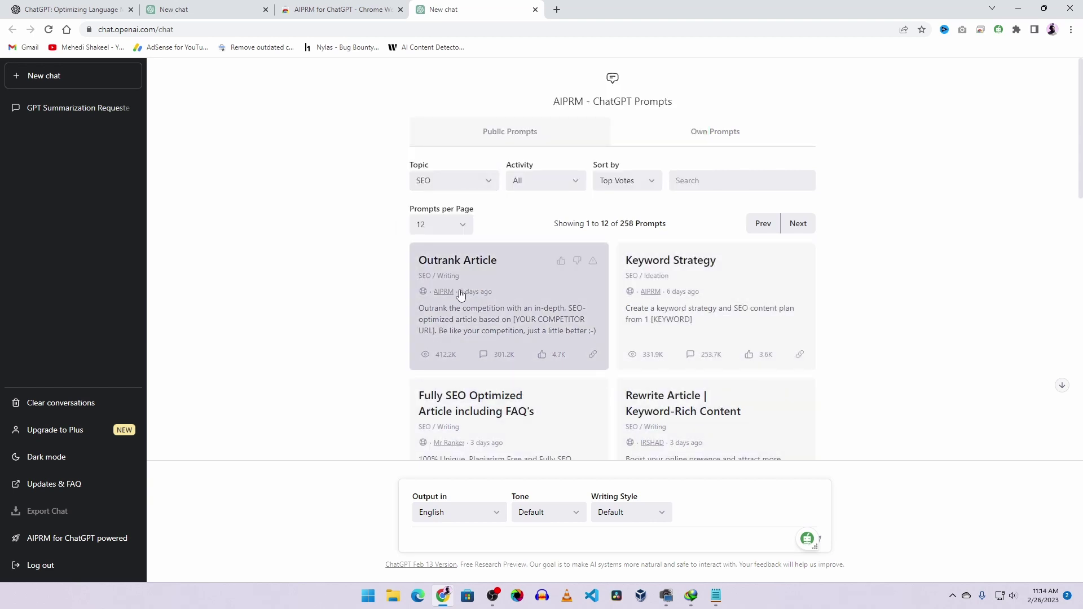
scroll(548, 318, down, 1)
scroll(547, 318, up, 1)
scroll(539, 409, down, 3)
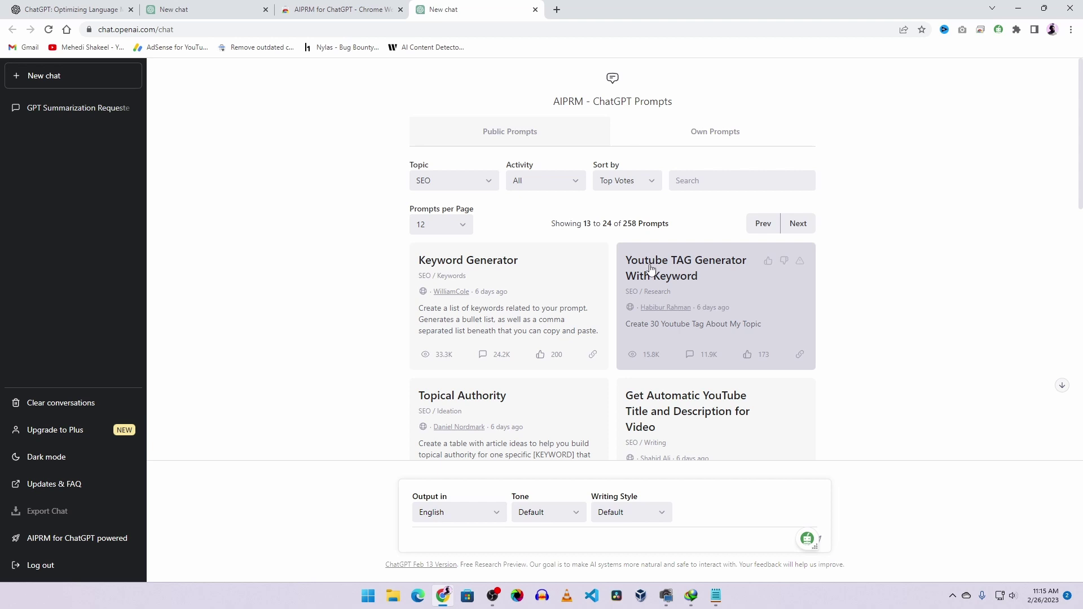
Run the Youtube TAG Generator With Keyword template on 'How To Use ChatGPT Professionally'.
click(670, 270)
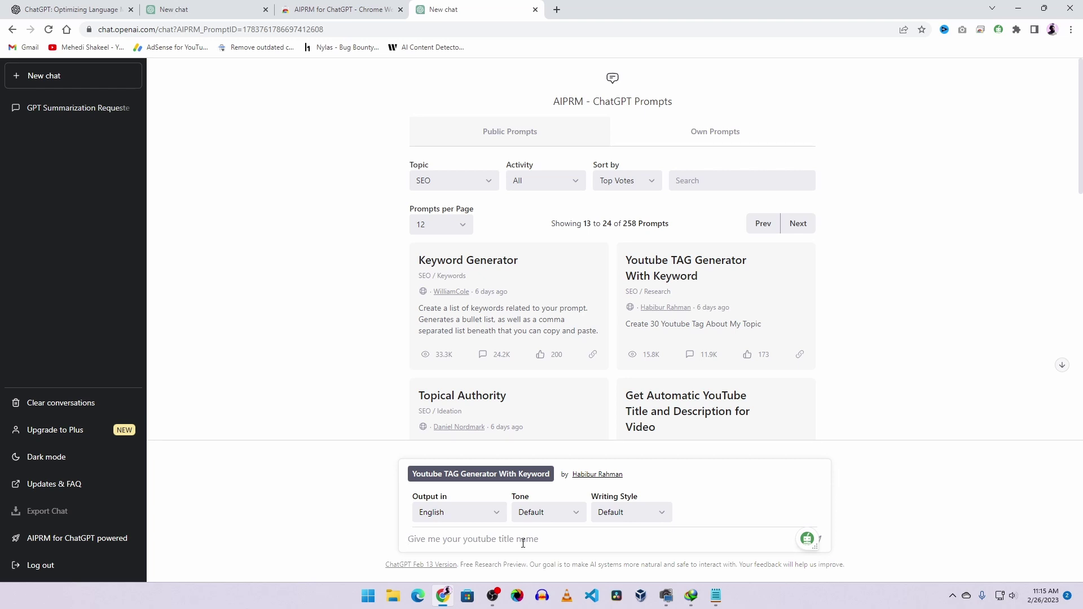
text(How To Use ChatGPT Professionally)
key(Return)
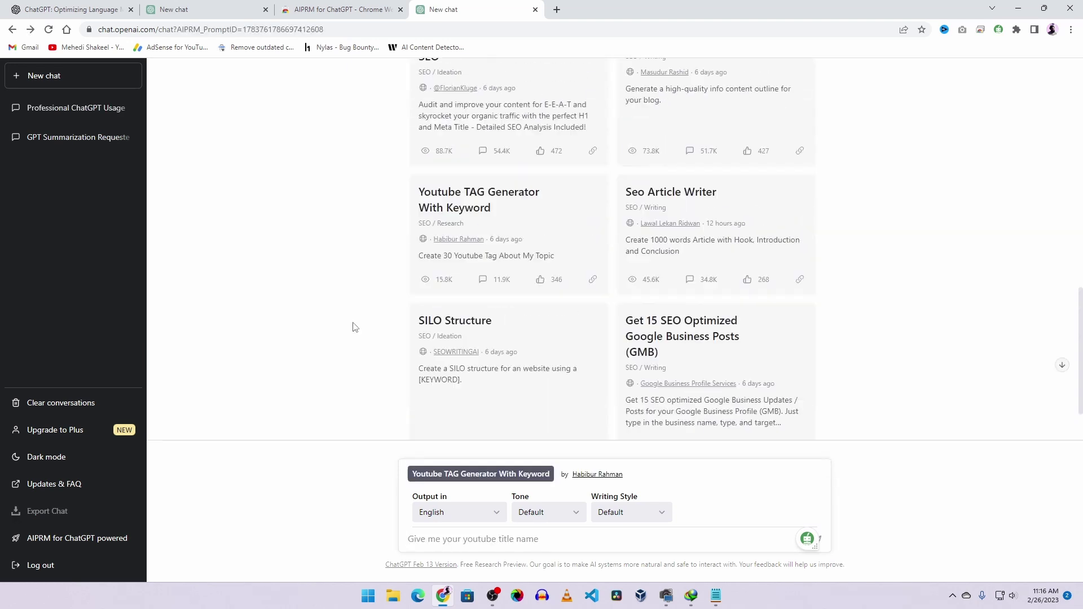
scroll(355, 328, up, 9)
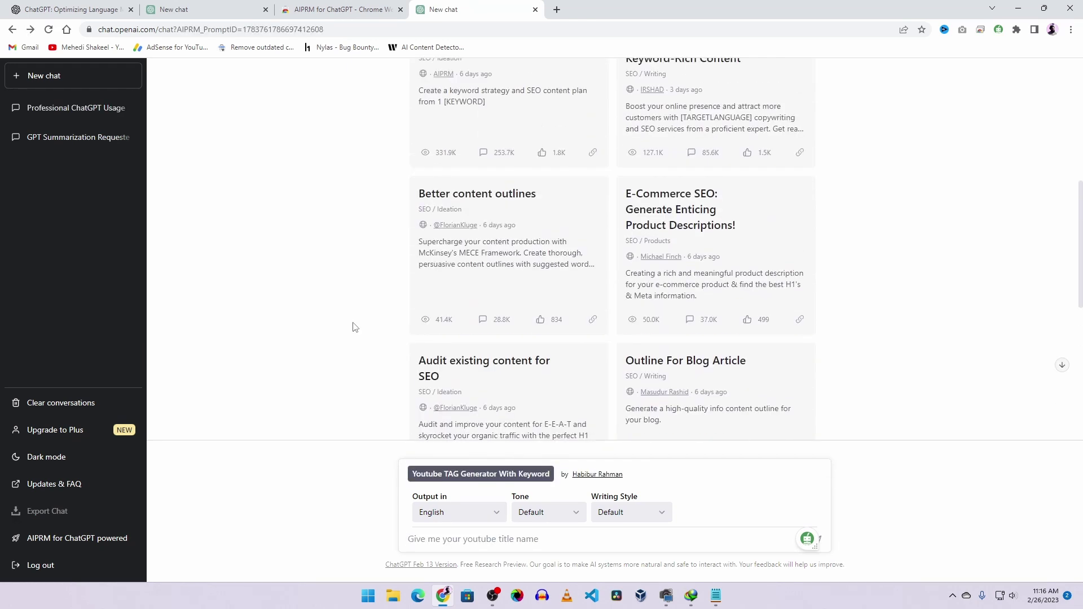
scroll(635, 321, up, 4)
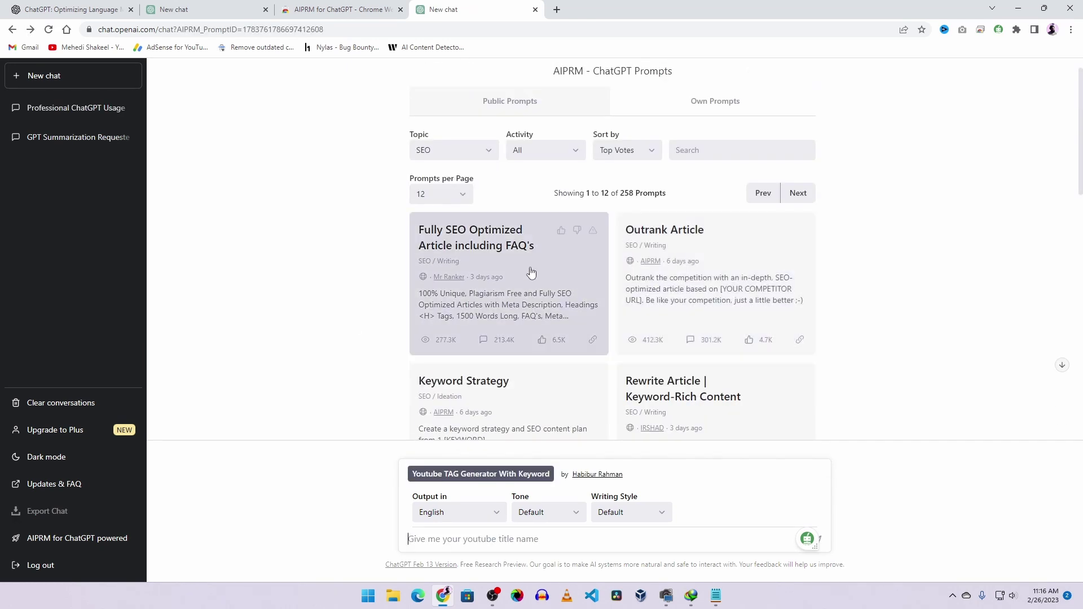